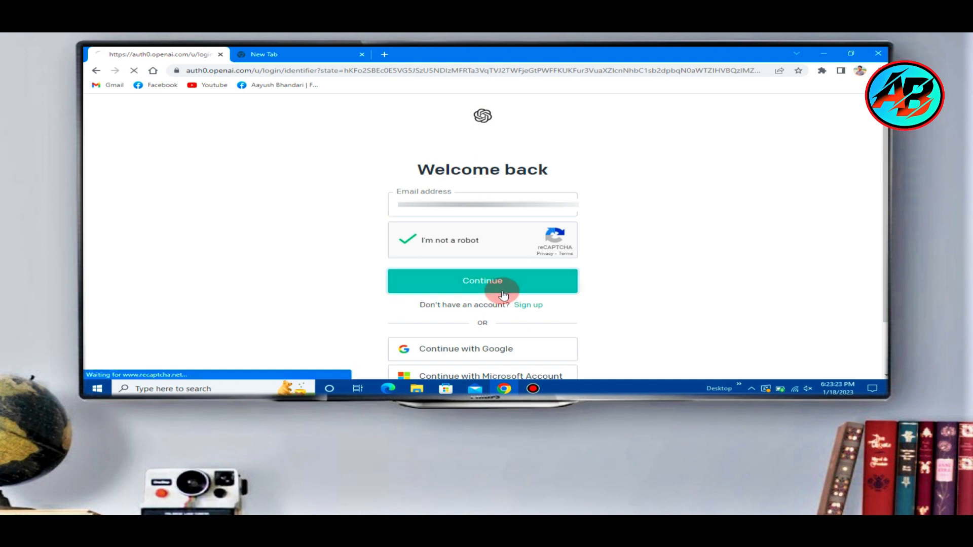
- Enter the account password and attempt to log in
{"action": "type", "text": "•"}
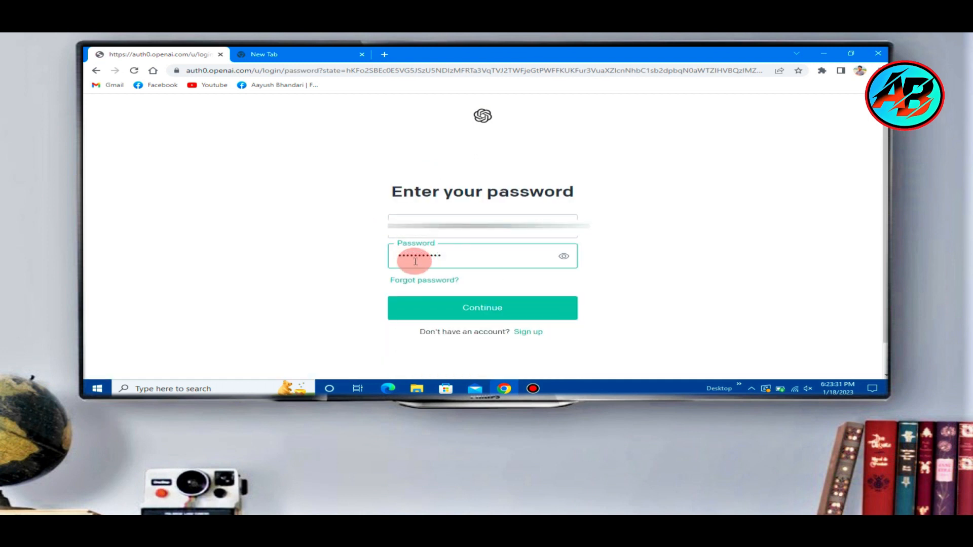
{"action": "left_click", "coordinate": [445, 308]}
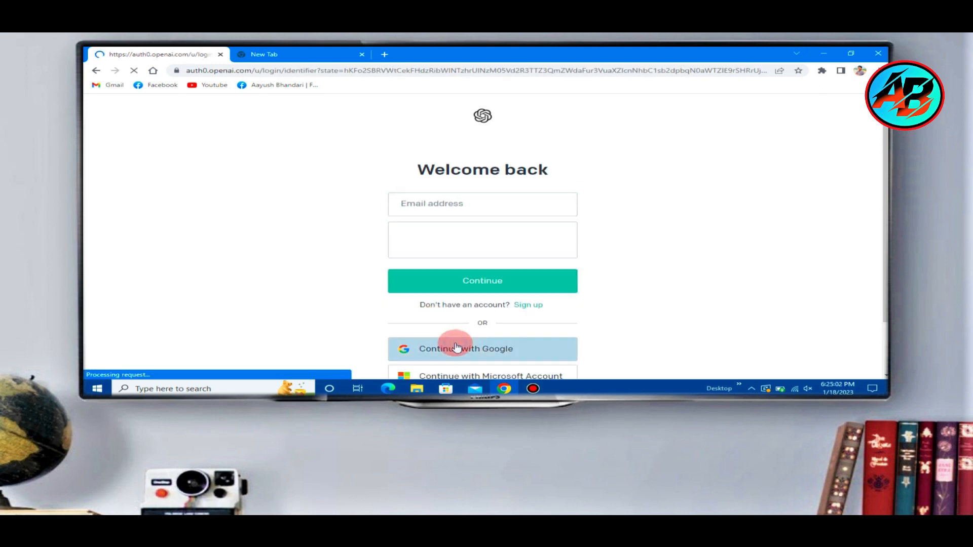
{"action": "left_click", "coordinate": [456, 348]}
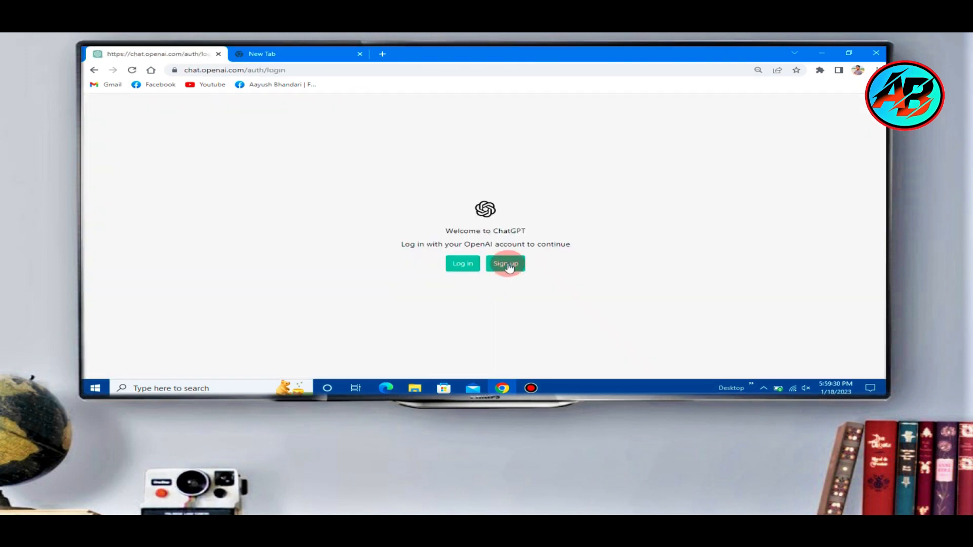
- Create a new account with a Google account and submit the first and last name
{"action": "left_click", "coordinate": [507, 266]}
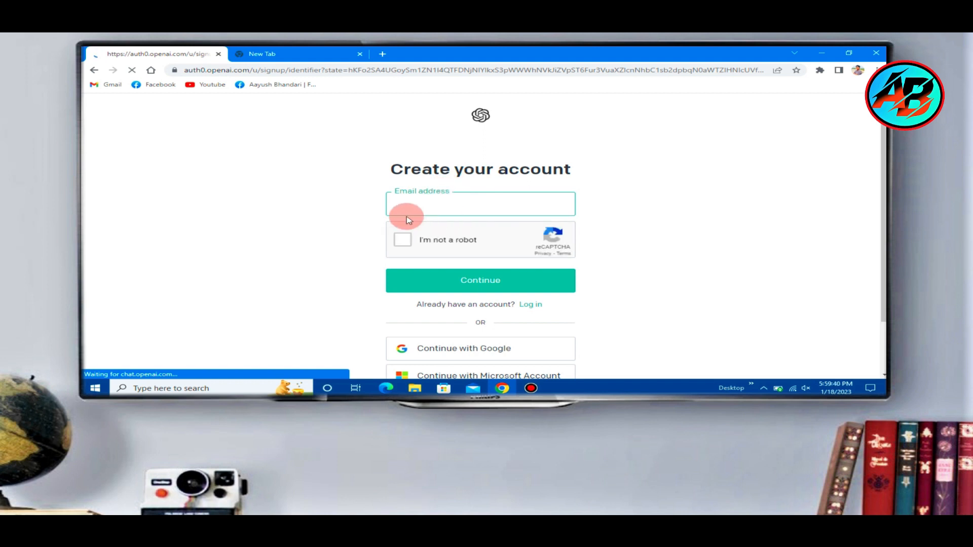
{"action": "left_click", "coordinate": [406, 352]}
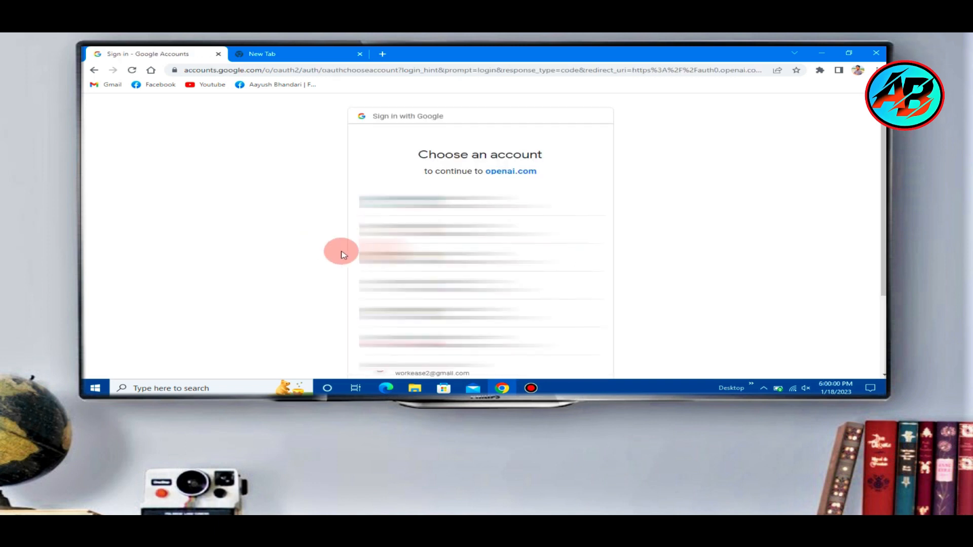
{"action": "left_click", "coordinate": [354, 256]}
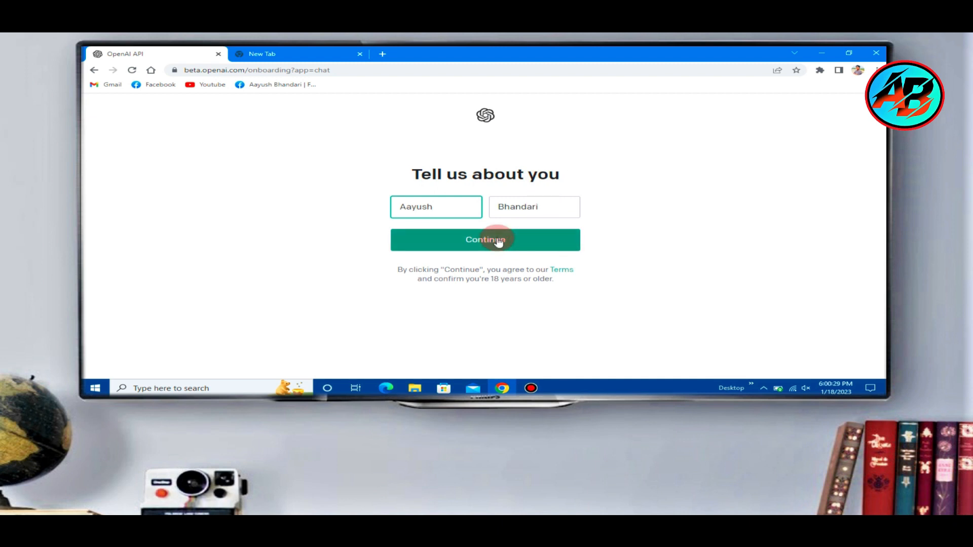
{"action": "left_click", "coordinate": [446, 208]}
{"action": "left_click", "coordinate": [488, 242]}
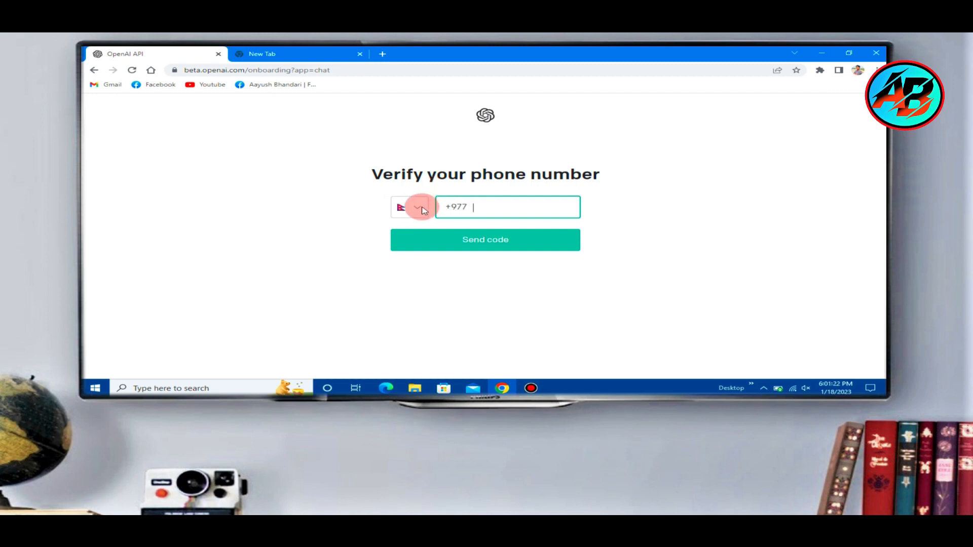
- Verify the account with a Nepal (+977) phone number and the texted verification code
{"action": "left_click", "coordinate": [417, 208]}
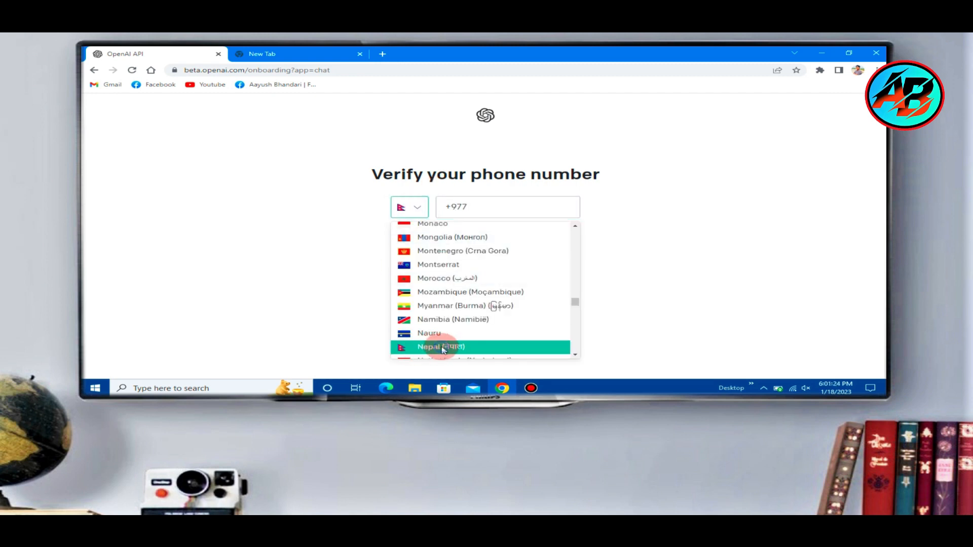
{"action": "left_click", "coordinate": [400, 347]}
{"action": "key", "text": "ctrl+v"}
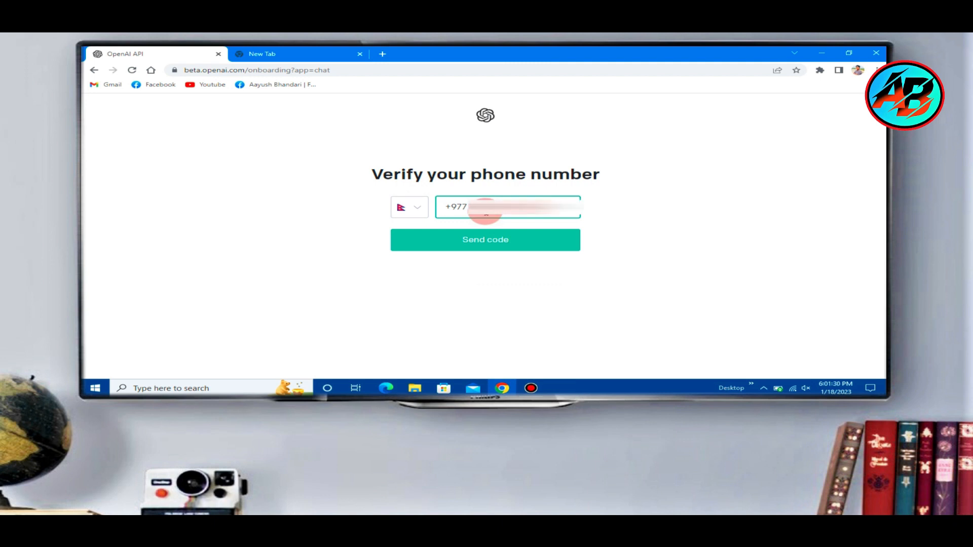
{"action": "left_click", "coordinate": [486, 237]}
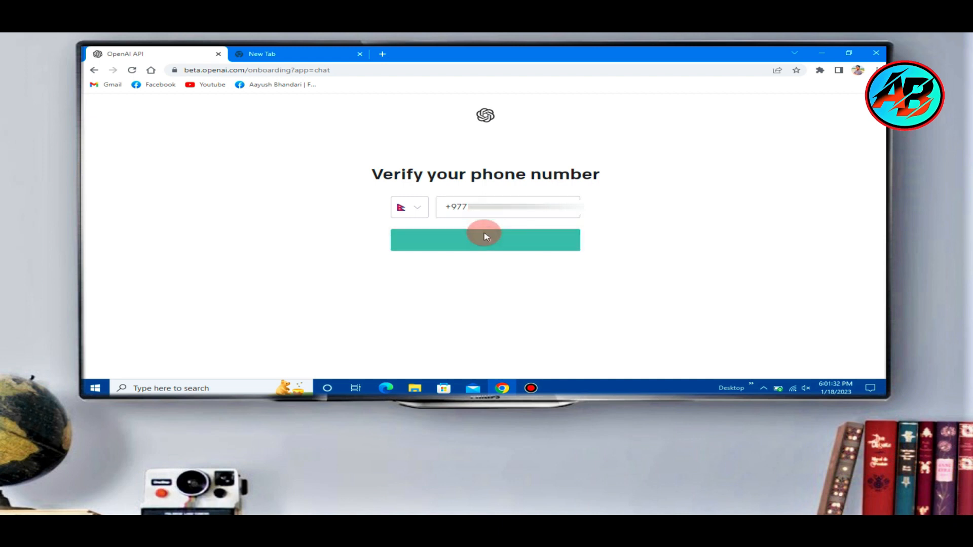
{"action": "left_click", "coordinate": [477, 225]}
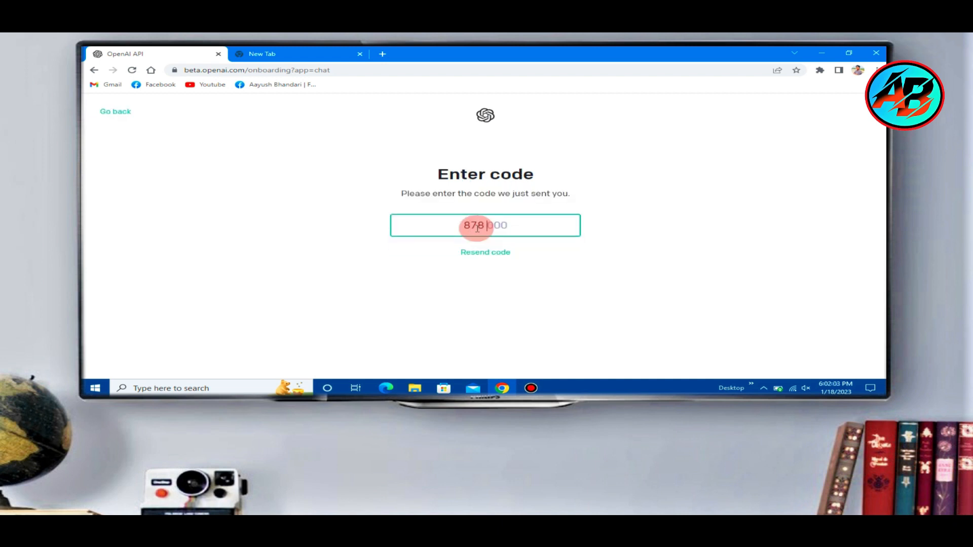
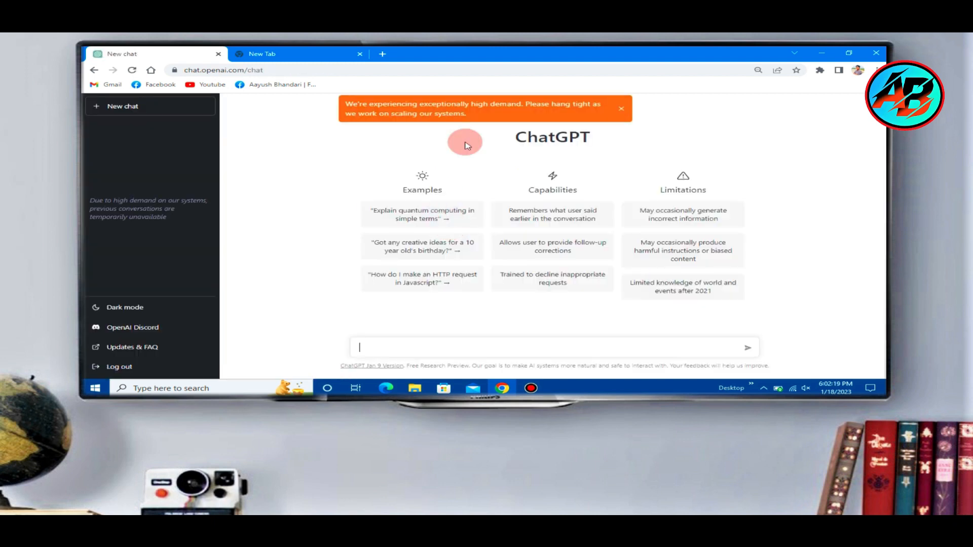
- Dismiss the high-demand notice and toggle dark mode on and back off
{"action": "left_click", "coordinate": [622, 109]}
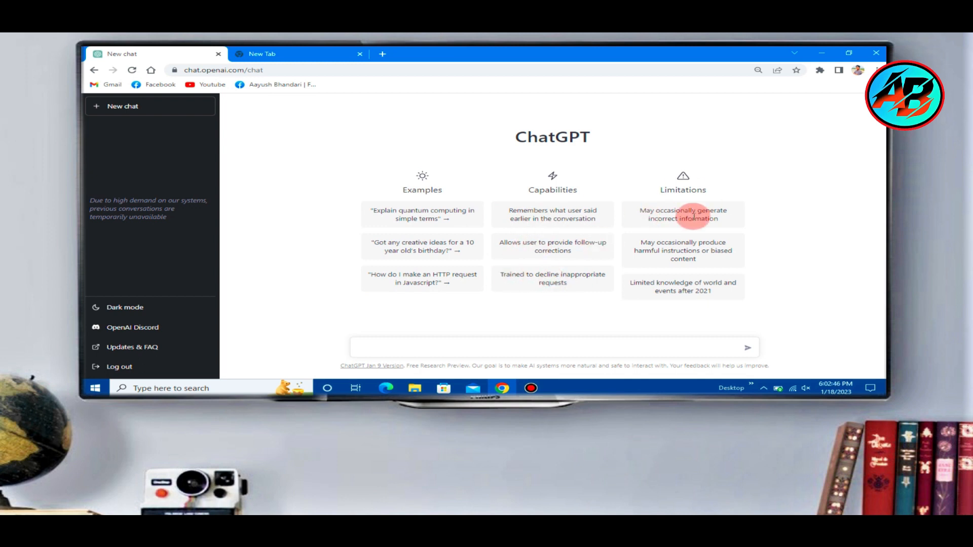
{"action": "left_click", "coordinate": [146, 309]}
{"action": "left_click", "coordinate": [144, 308]}
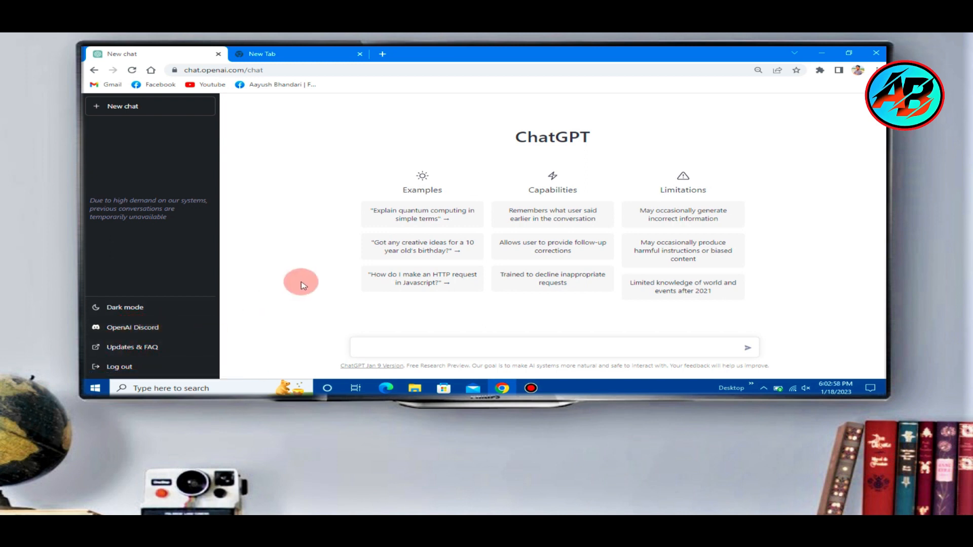
- Send the prompt 'Waite essay about Nepal?' asking for an essay on Nepal
{"action": "left_click", "coordinate": [375, 348]}
{"action": "type", "text": "Waite essay about Nepal?"}
{"action": "key", "text": "Return"}
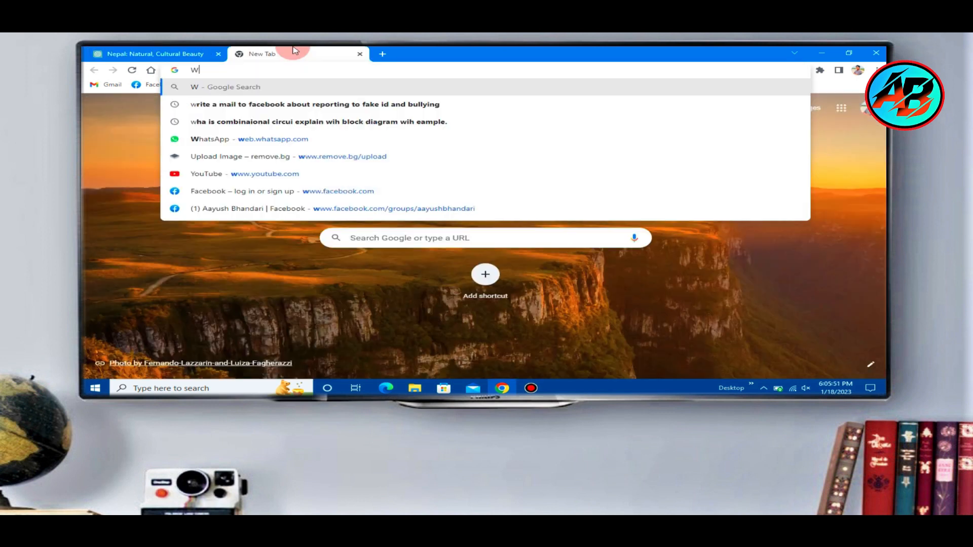
- Search Google for 'write essay about Nepal', scroll the results, and return to ChatGPT
{"action": "type", "text": "rite essay about Nepal"}
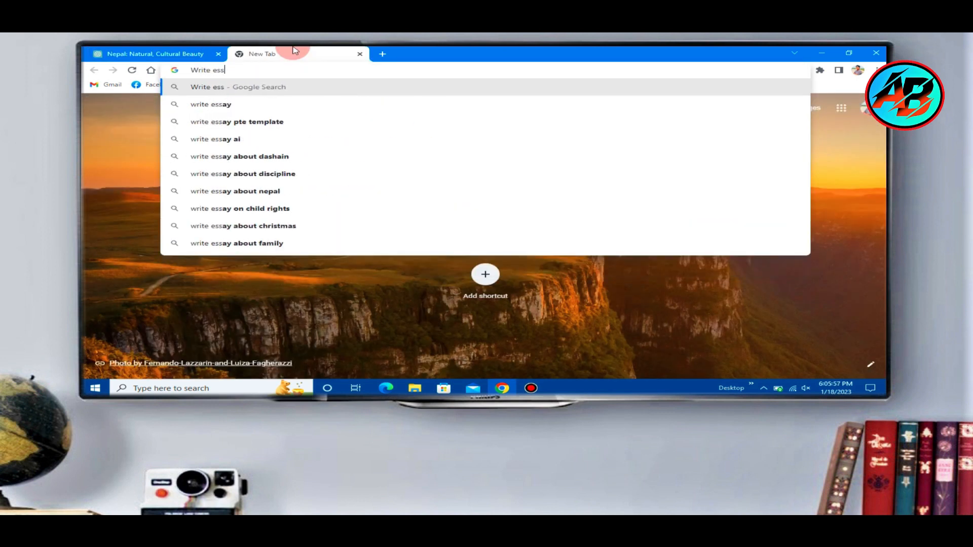
{"action": "key", "text": "Return"}
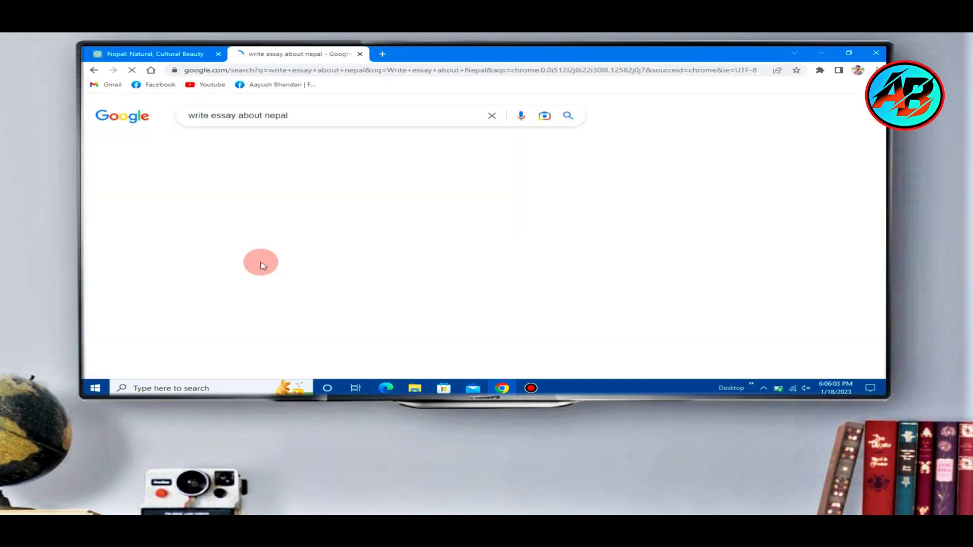
{"action": "scroll", "coordinate": [262, 267], "scroll_direction": "down", "scroll_amount": 5}
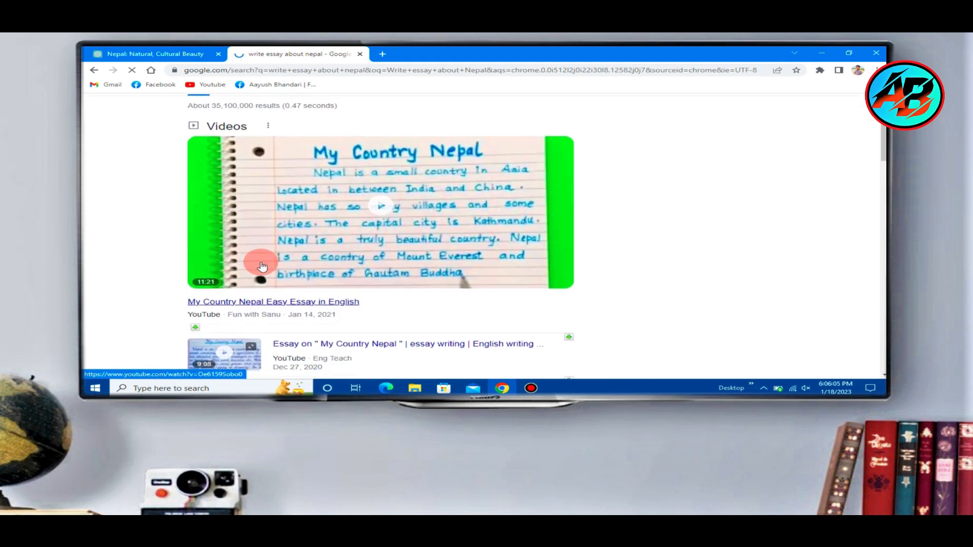
{"action": "scroll", "coordinate": [262, 267], "scroll_direction": "down", "scroll_amount": 15}
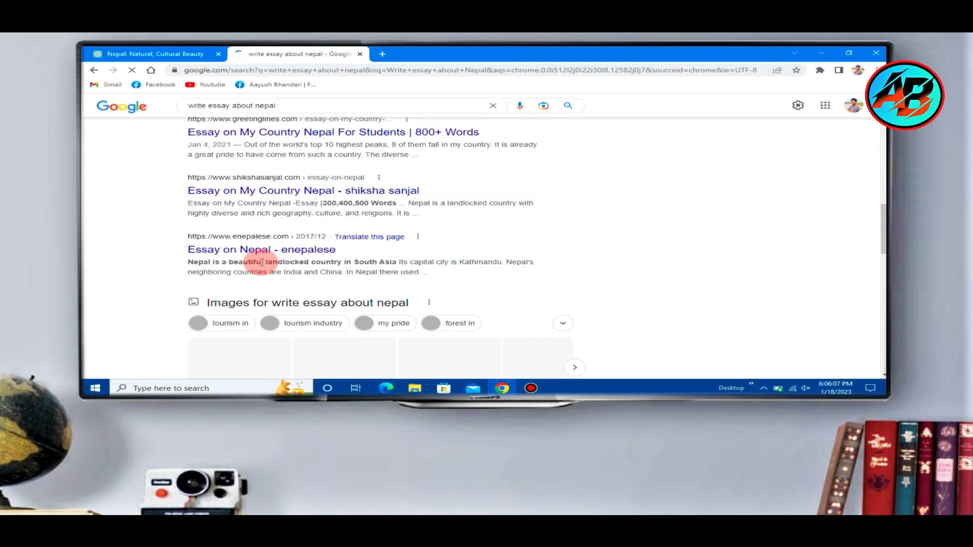
{"action": "scroll", "coordinate": [262, 263], "scroll_direction": "down", "scroll_amount": 4}
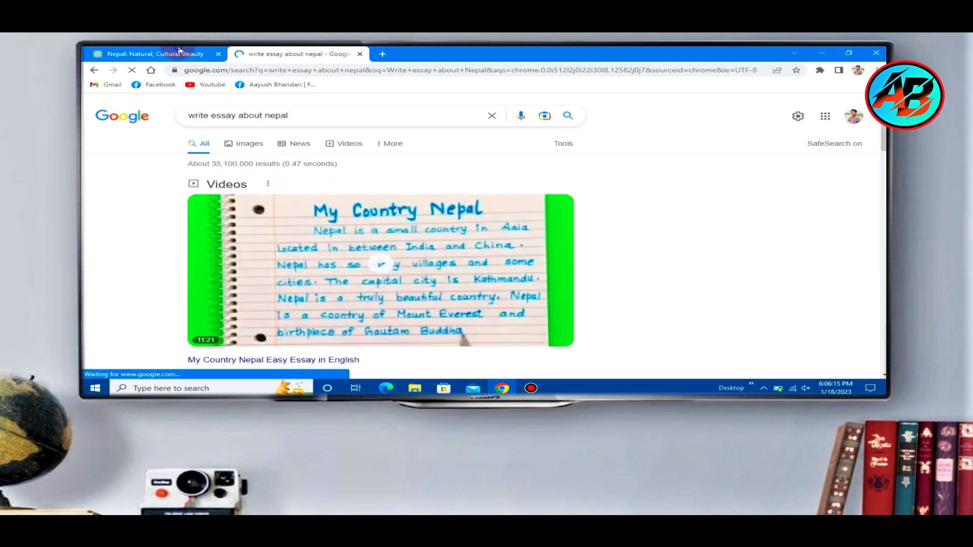
{"action": "left_click", "coordinate": [179, 49]}
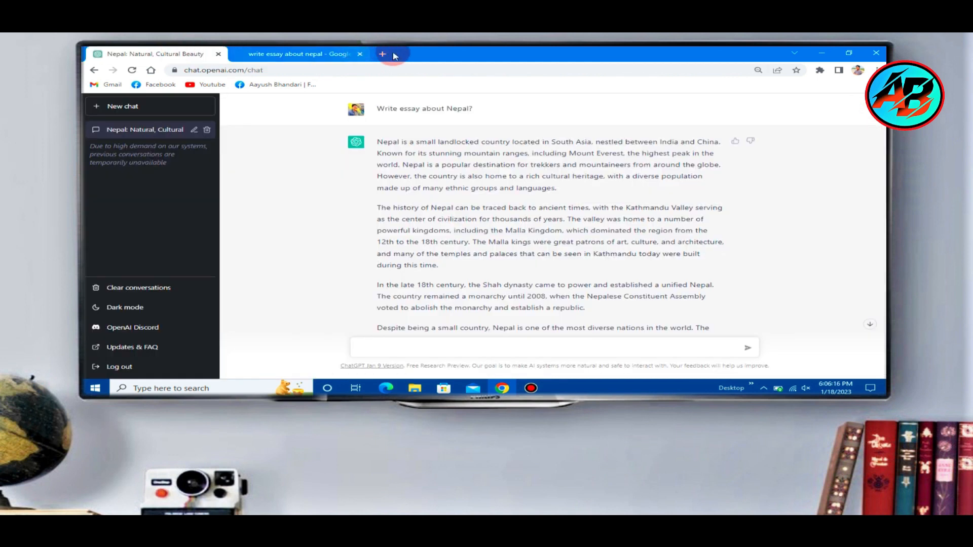
- Ask ChatGPT to compute 24*75/62-5
{"action": "left_click", "coordinate": [393, 351]}
{"action": "type", "text": "24*75"}
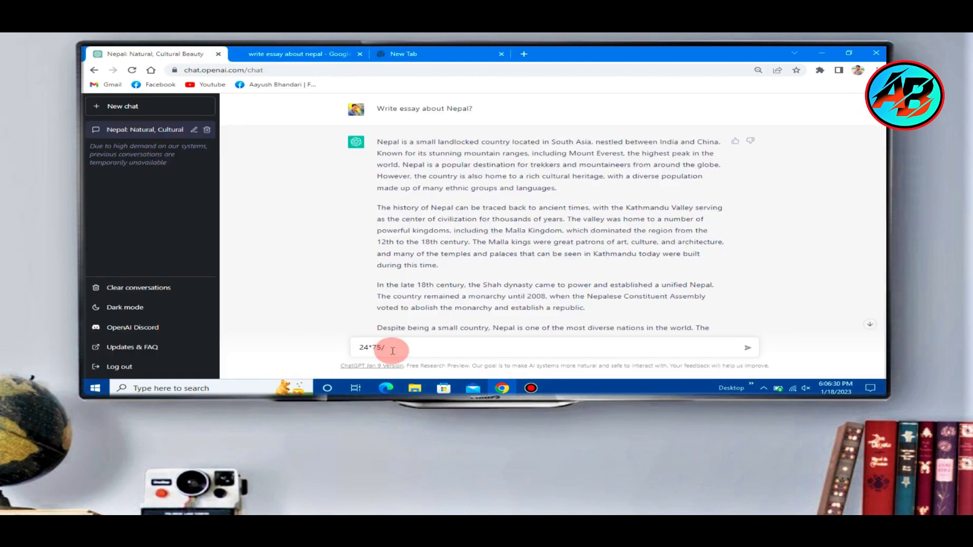
{"action": "type", "text": "/62-5"}
{"action": "key", "text": "Return"}
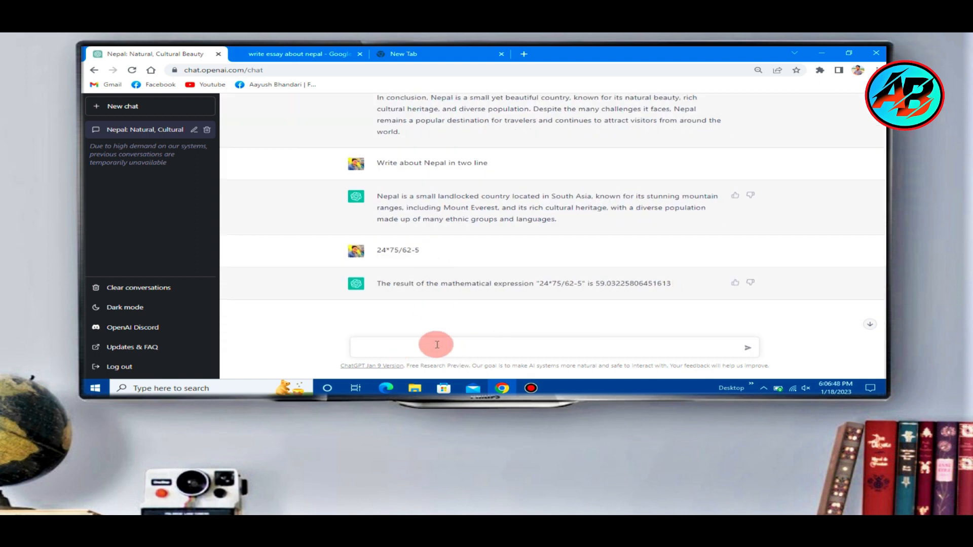
- Request 'write a short program of Array in C' and begin a new chat message
{"action": "type", "text": "write a short program of Array in C"}
{"action": "key", "text": "Return"}
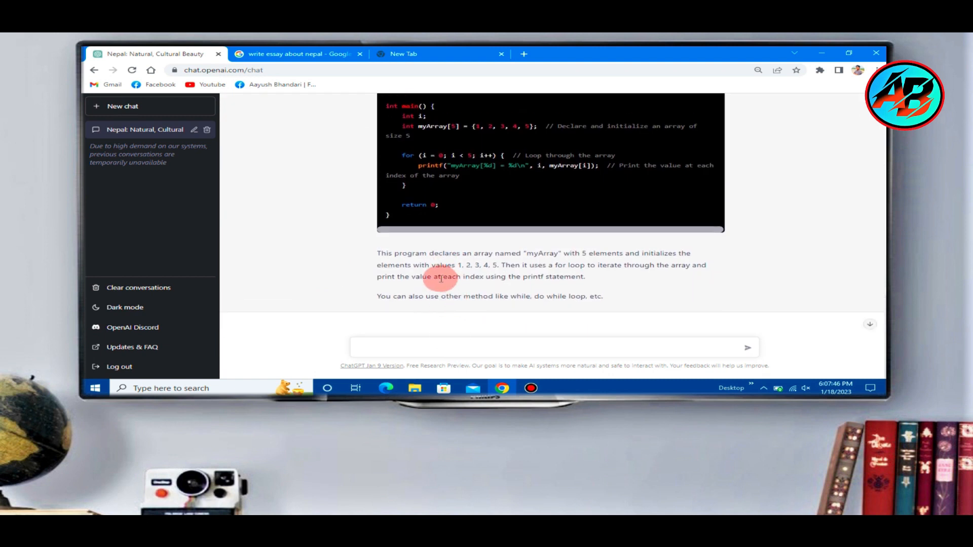
{"action": "left_click", "coordinate": [370, 351]}
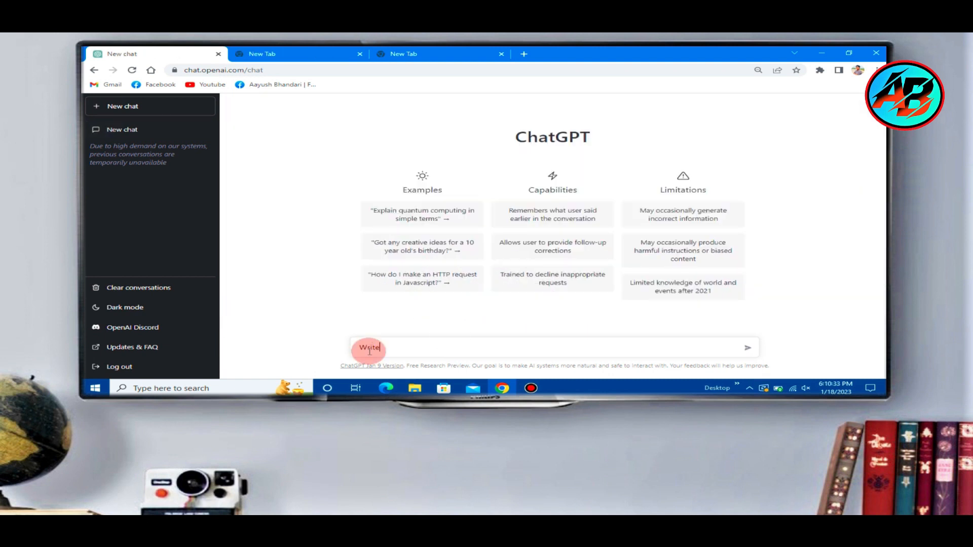
- Ask for 'Write an application to the school principle asking for a leave.'
{"action": "type", "text": "Write an application to the school principle asking "}
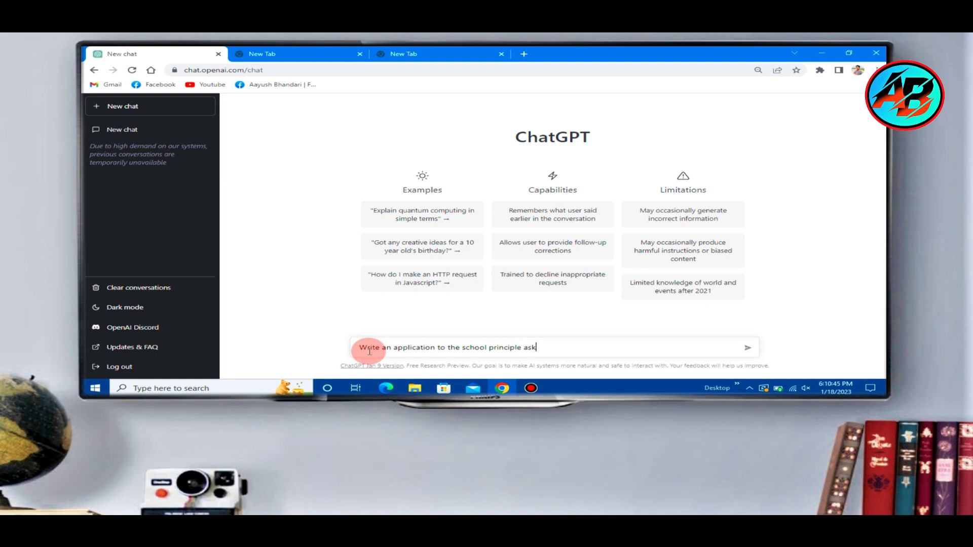
{"action": "type", "text": "for a leave."}
{"action": "key", "text": "Return"}
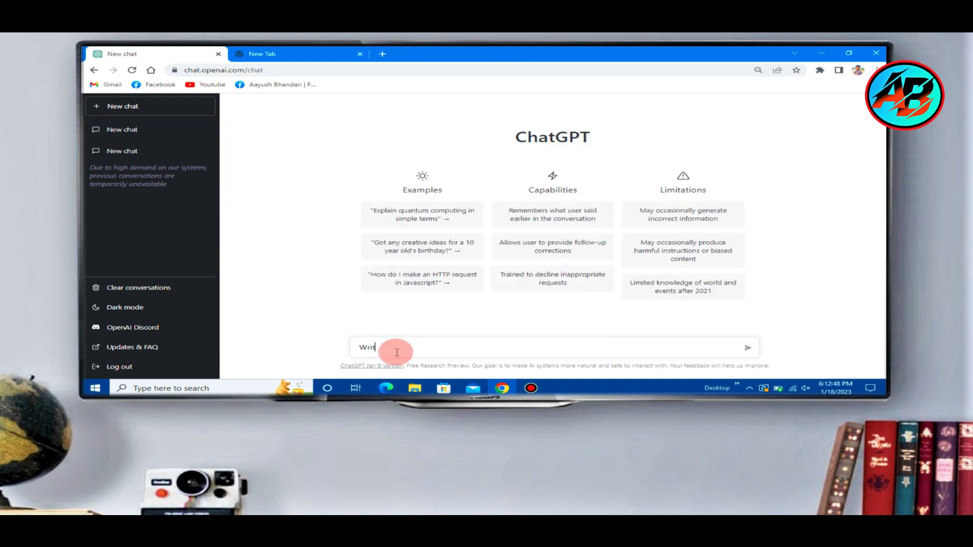
- Request a welcome speech to greet the president, then switch to the empty browser tab
{"action": "type", "text": "ome speech to greet president"}
{"action": "key", "text": "Return"}
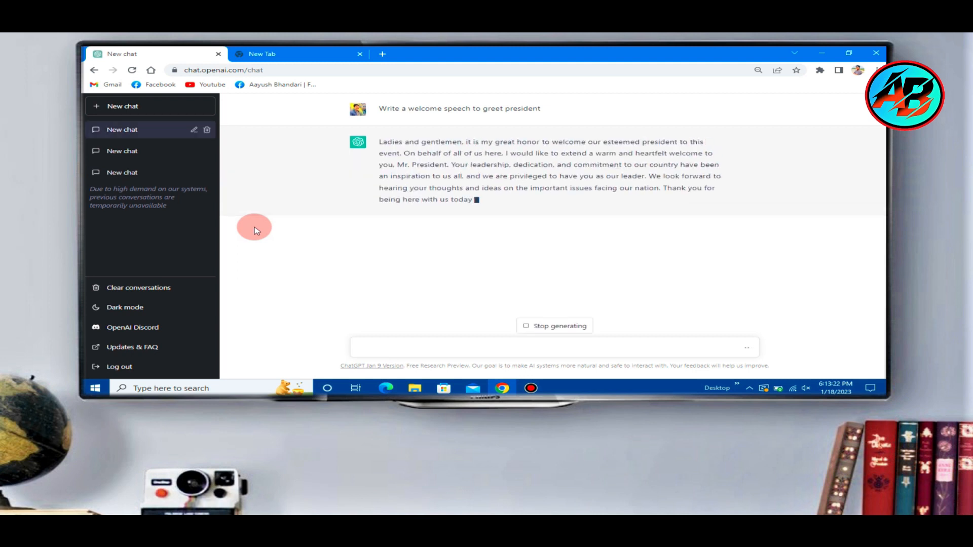
{"action": "left_click", "coordinate": [287, 51]}
- Search Google for 'write a speech to greet president' and scroll through the results
{"action": "type", "text": "write a "}
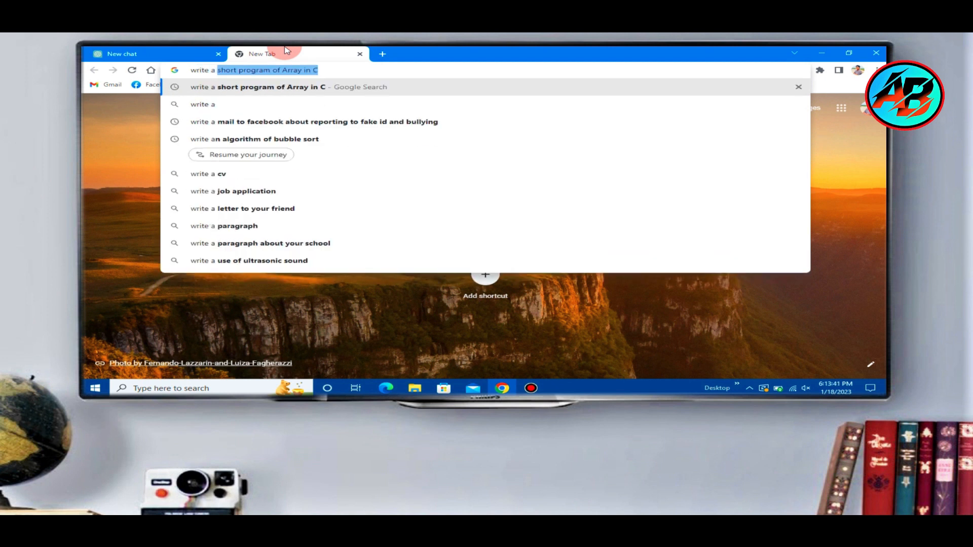
{"action": "type", "text": "speech to greet preside"}
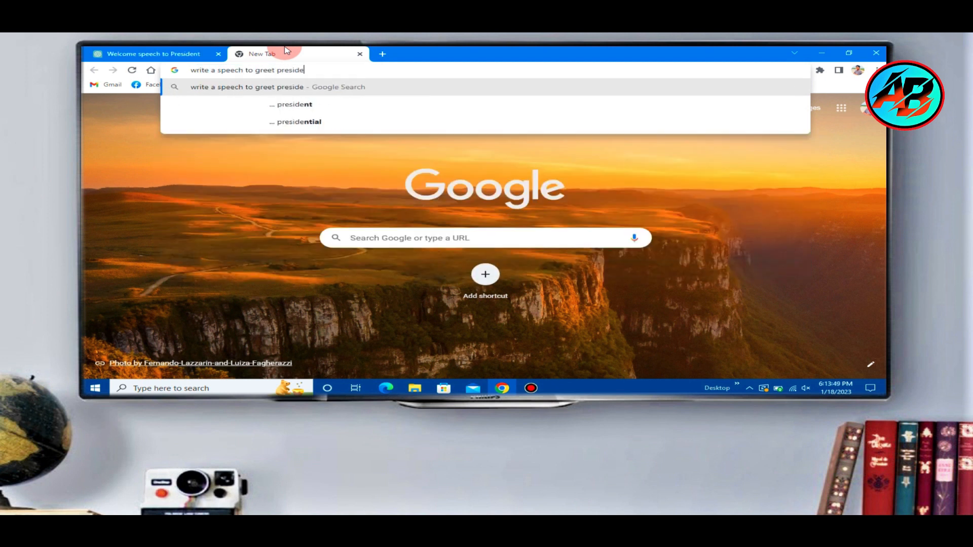
{"action": "type", "text": "nt"}
{"action": "key", "text": "Return"}
{"action": "scroll", "coordinate": [145, 263], "scroll_direction": "down", "scroll_amount": 5}
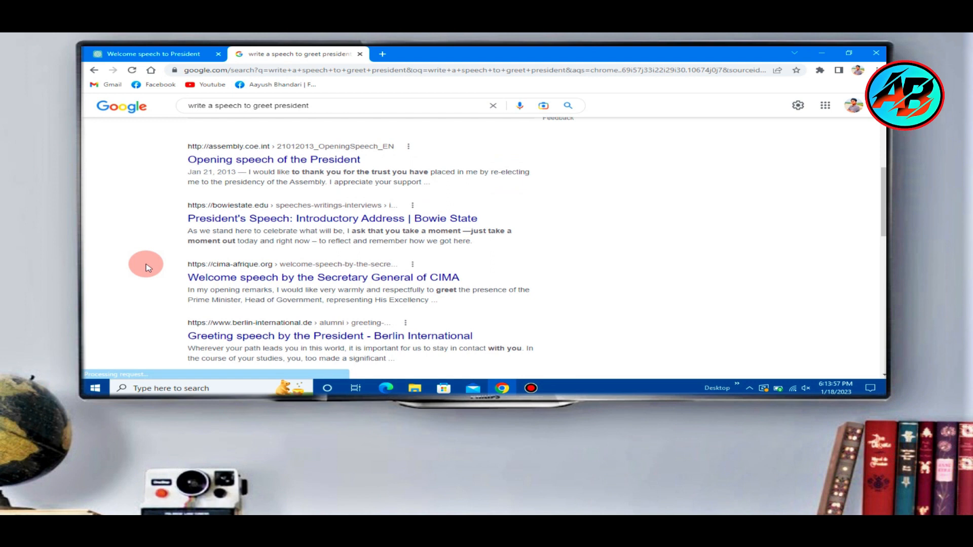
{"action": "scroll", "coordinate": [191, 282], "scroll_direction": "up", "scroll_amount": 5}
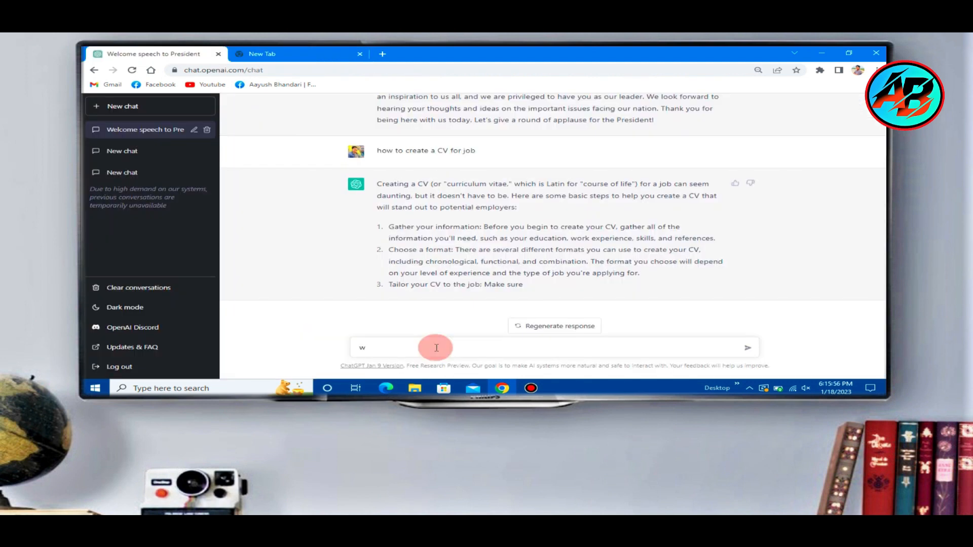
- Ask 'what is the advantage of computer in 5 points' in the same chat
{"action": "type", "text": "s the advantage of computer in 5 points"}
{"action": "key", "text": "Return"}
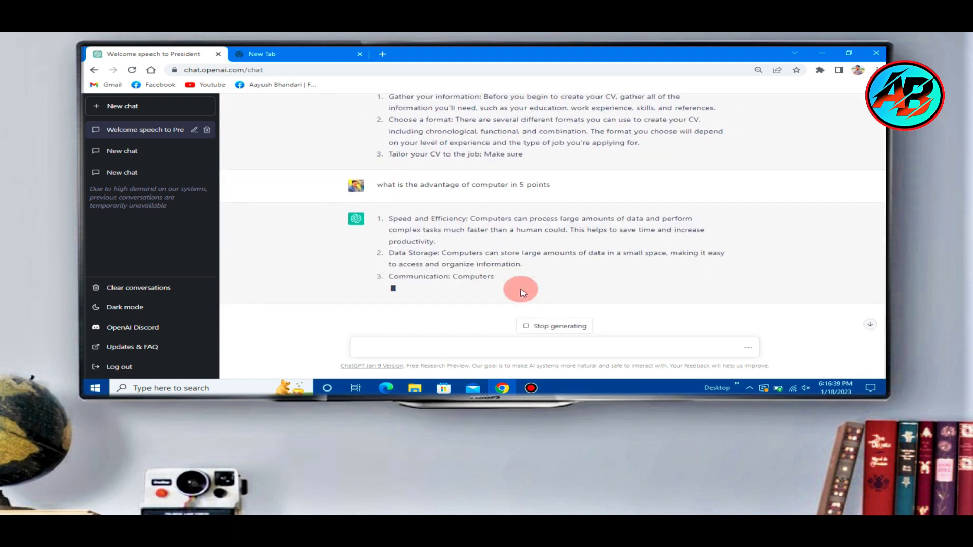
- Select the finished five-point computer advantages answer and bring up its copy menu
{"action": "left_click_drag", "start_coordinate": [389, 158], "coordinate": [555, 284]}
{"action": "left_click", "coordinate": [411, 188]}
{"action": "left_click_drag", "start_coordinate": [391, 157], "coordinate": [529, 286]}
{"action": "right_click", "coordinate": [530, 288]}
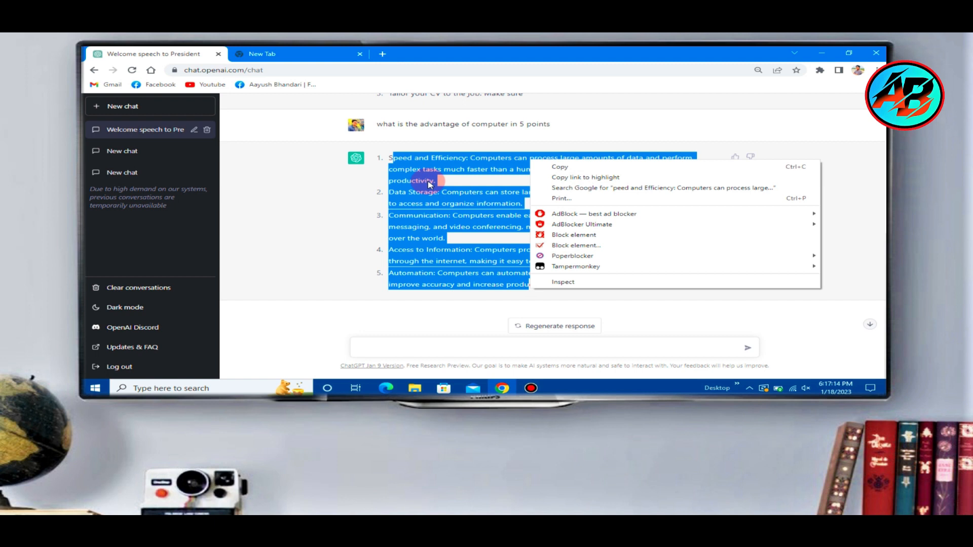
{"action": "left_click", "coordinate": [428, 184]}
{"action": "left_click", "coordinate": [400, 157]}
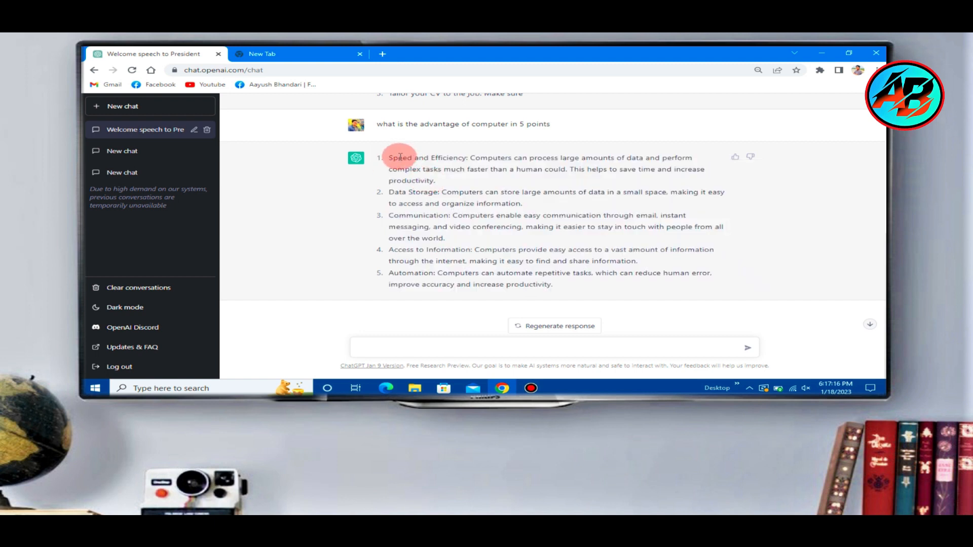